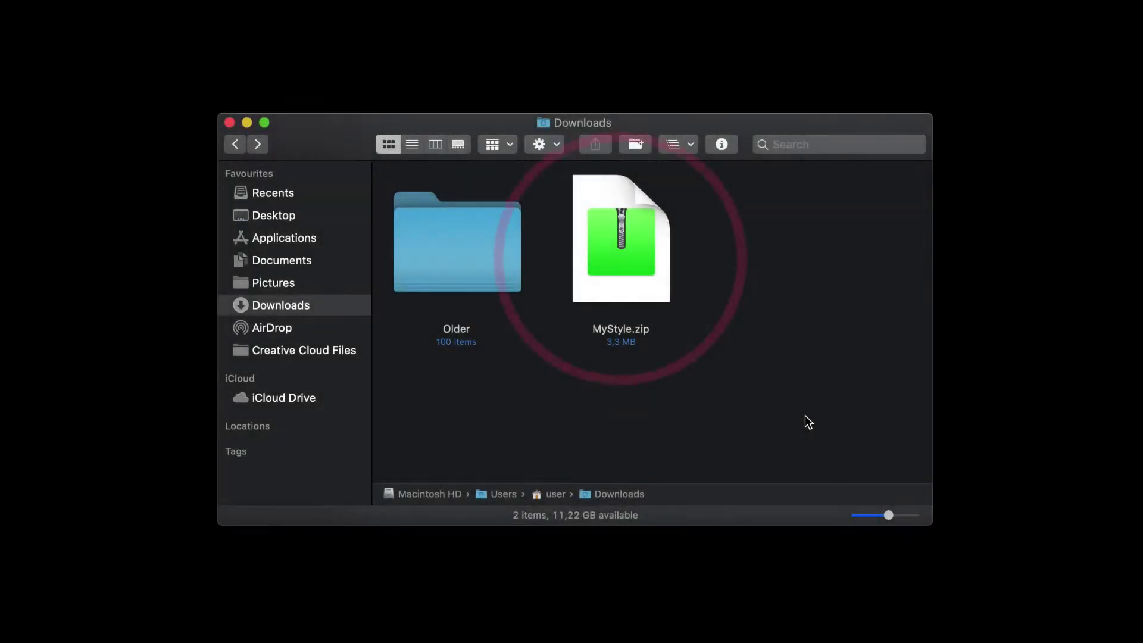
# - Drag MyStyle.zip from Finder's Downloads onto iCloud Drive in the sidebar
pyautogui.click(650, 238)
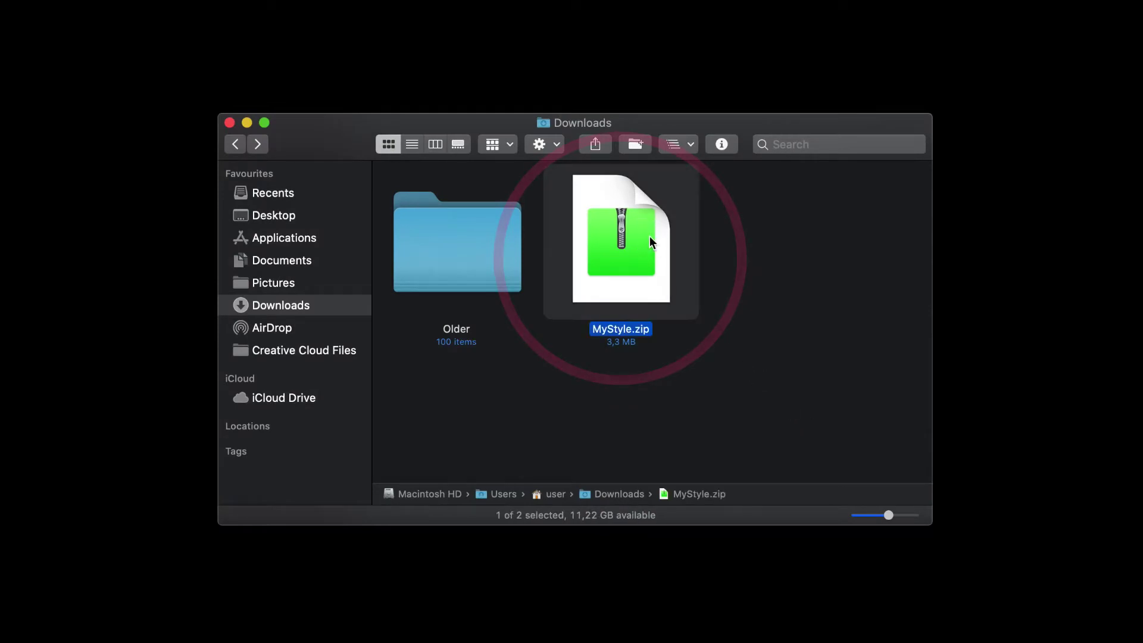
pyautogui.moveTo(639, 255); pyautogui.dragTo(328, 427)
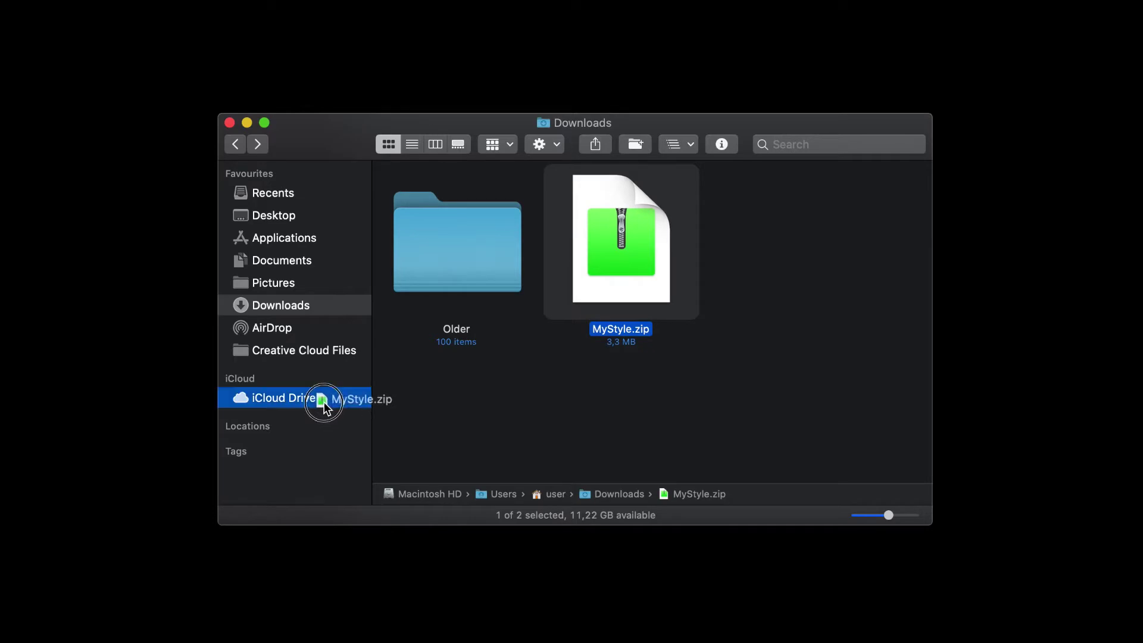
pyautogui.moveTo(324, 401); pyautogui.dragTo(324, 403)
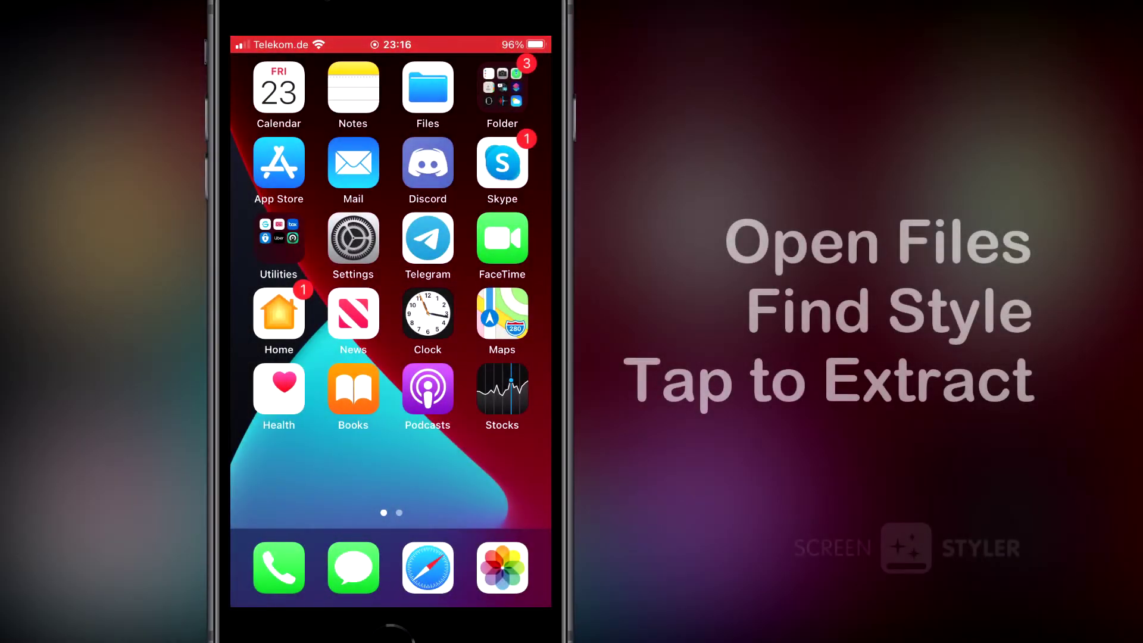
# - In Files, unzip MyStyle.zip, open the wallpaper image in the MyStyle folder, and share it
pyautogui.click(428, 87)
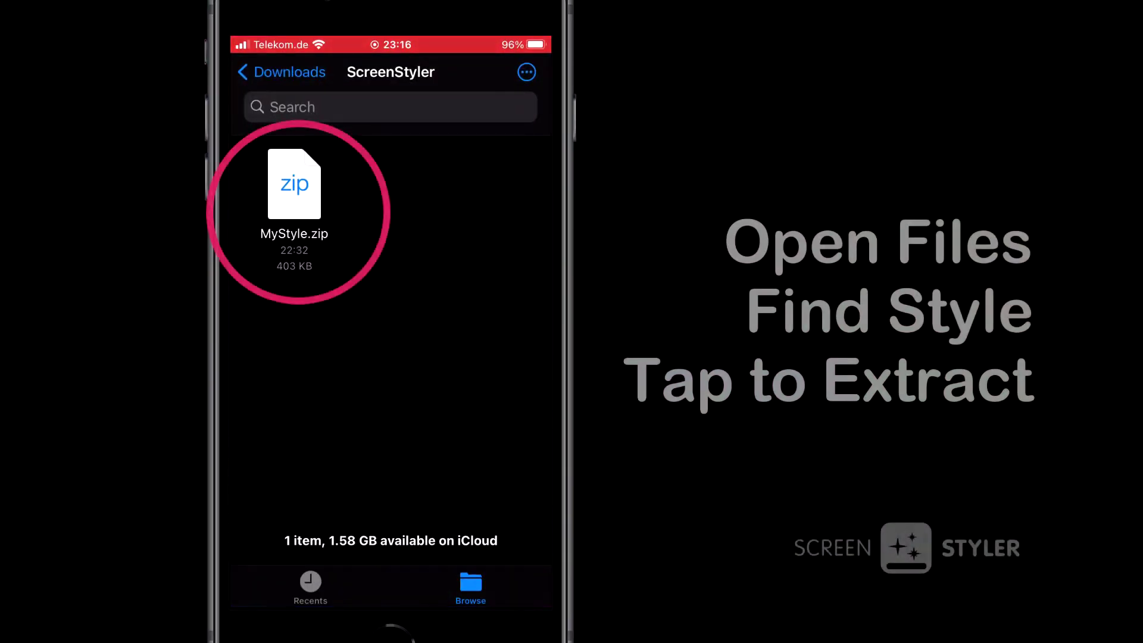
pyautogui.click(294, 185)
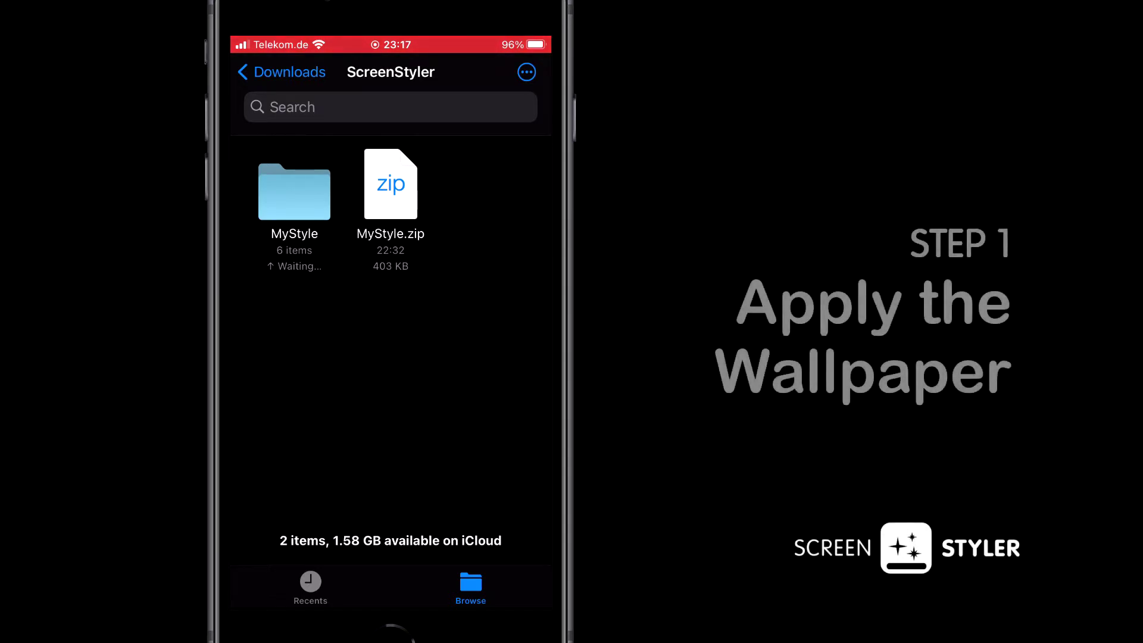
pyautogui.click(294, 191)
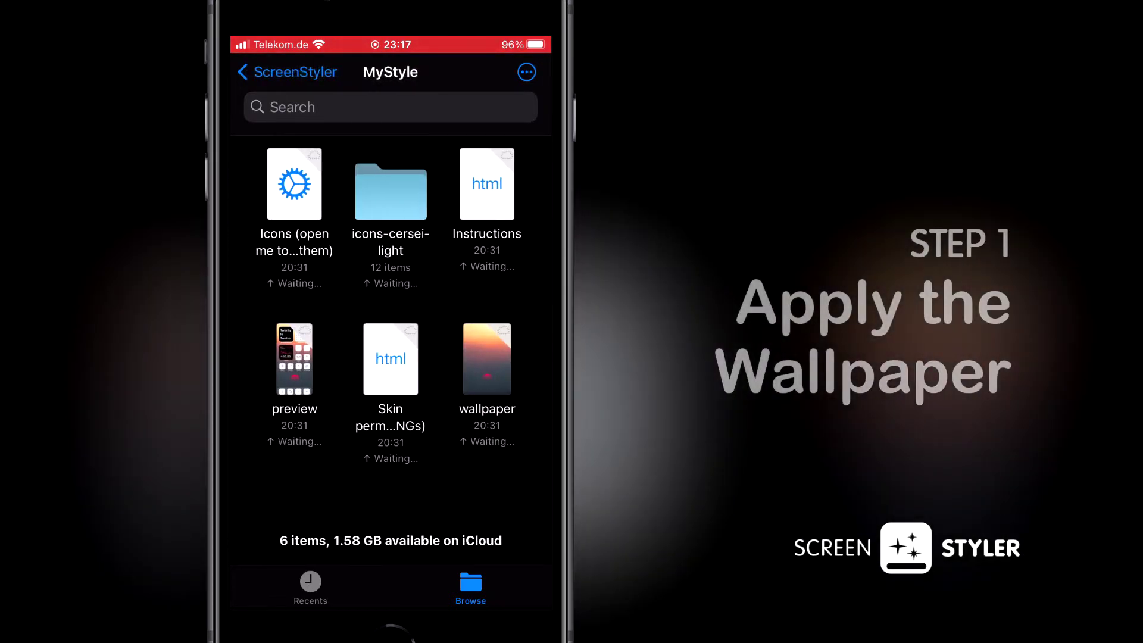
pyautogui.click(487, 359)
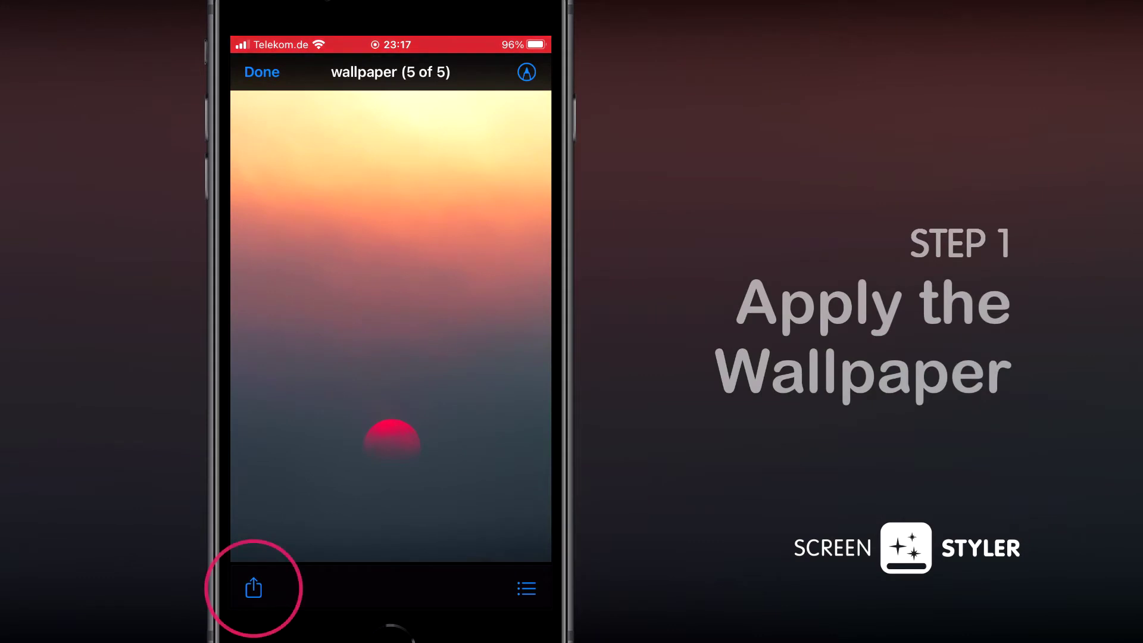
pyautogui.click(254, 588)
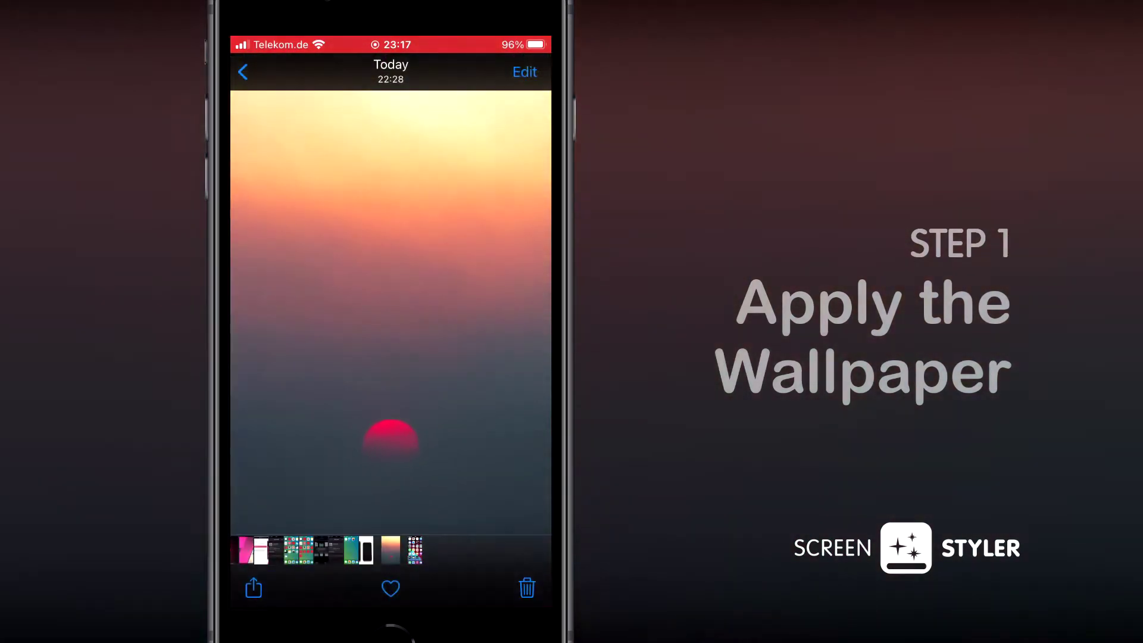
# - Apply the sunset photo as wallpaper on the home screen only
pyautogui.click(253, 588)
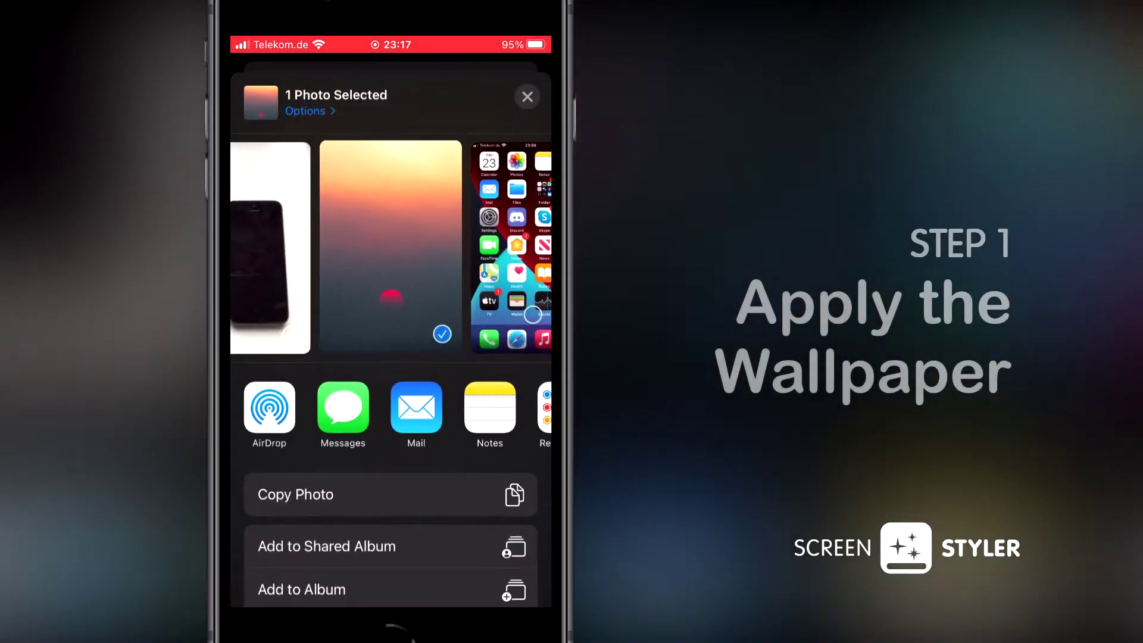
pyautogui.scroll(-2, 390, 417)
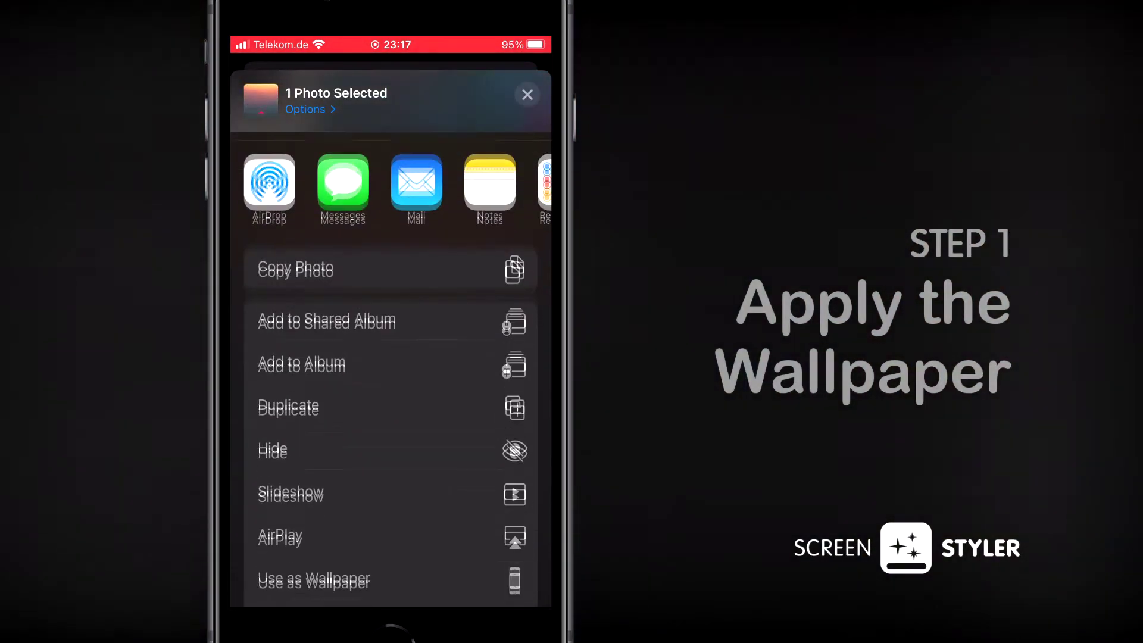
pyautogui.click(313, 524)
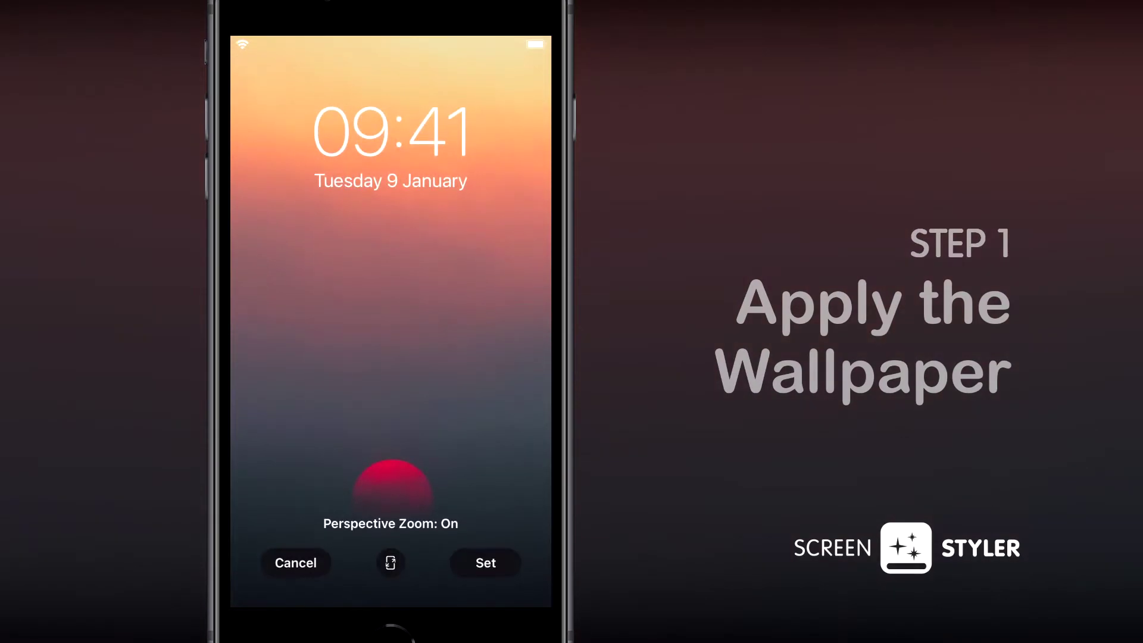
pyautogui.click(486, 562)
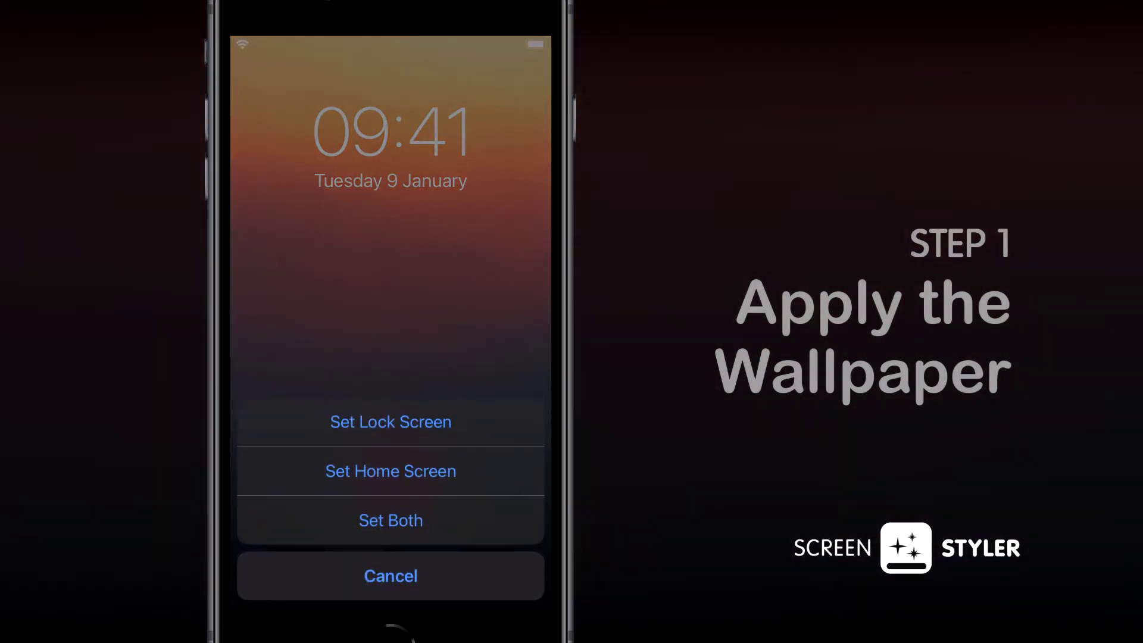
pyautogui.click(390, 471)
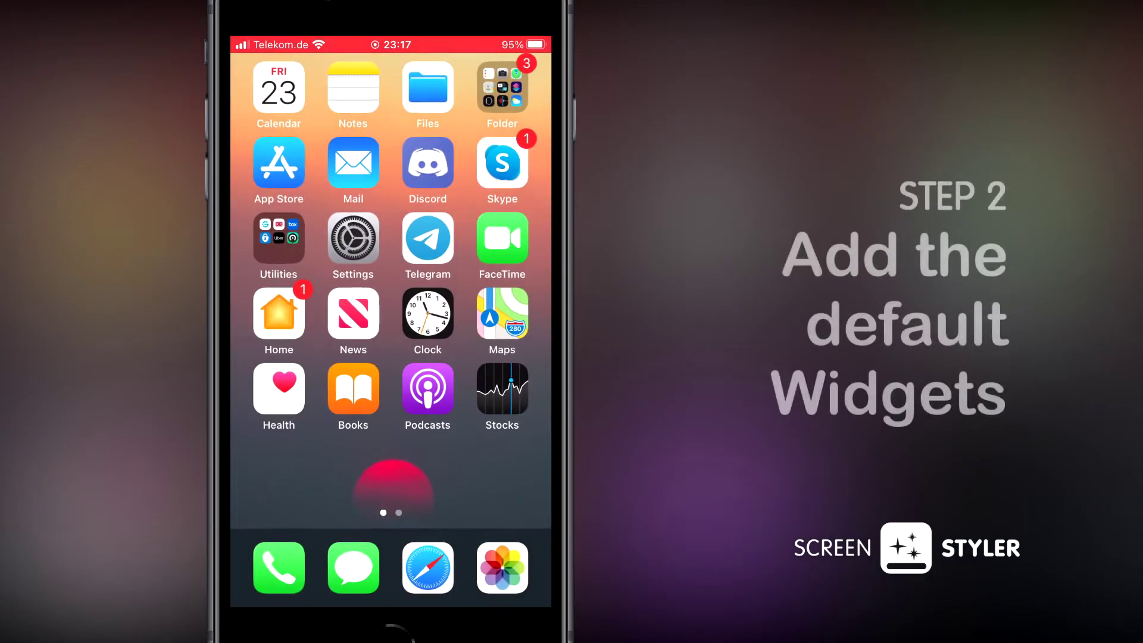
# - Add a small Stocks widget showing TSLA beside the TV app on home page two
pyautogui.moveTo(476, 298); pyautogui.dragTo(268, 298)
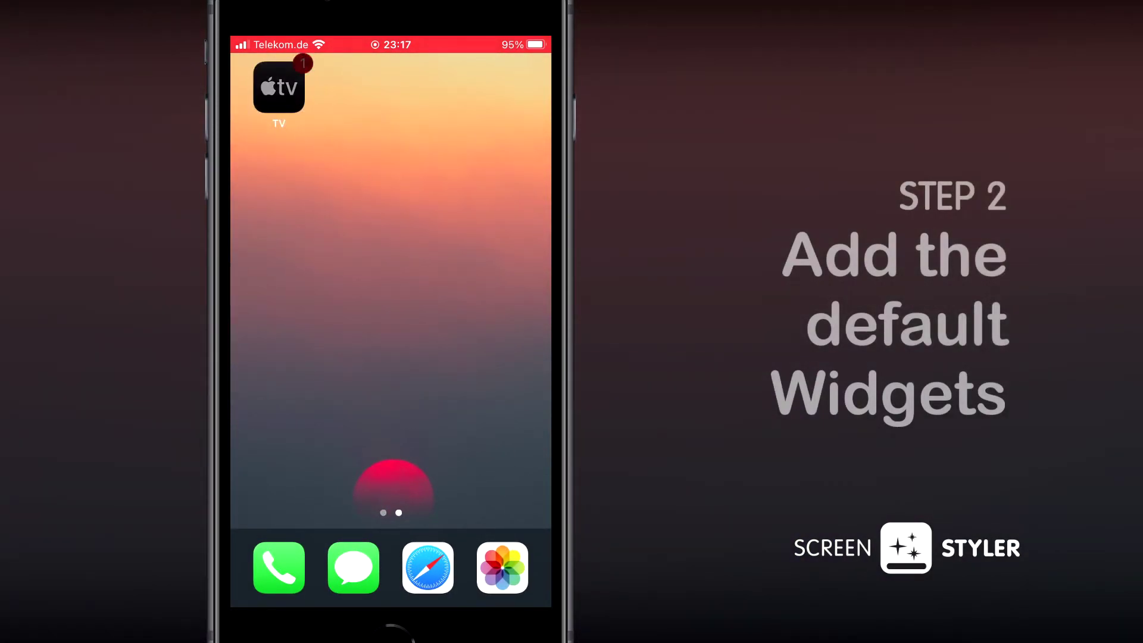
pyautogui.click(279, 87)
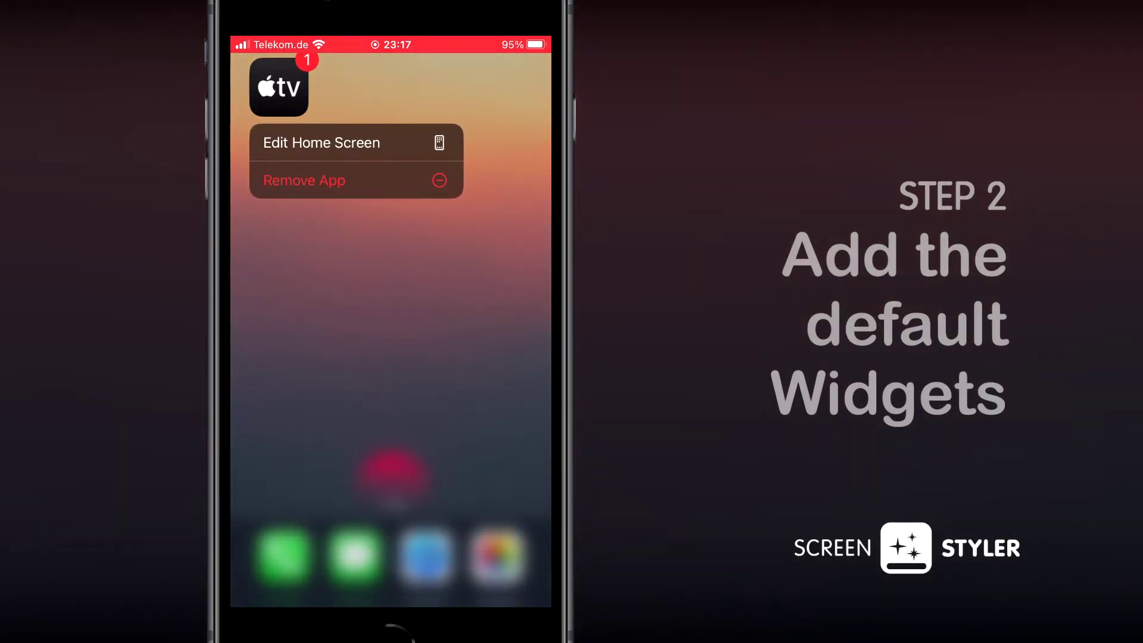
pyautogui.click(322, 142)
pyautogui.click(528, 49)
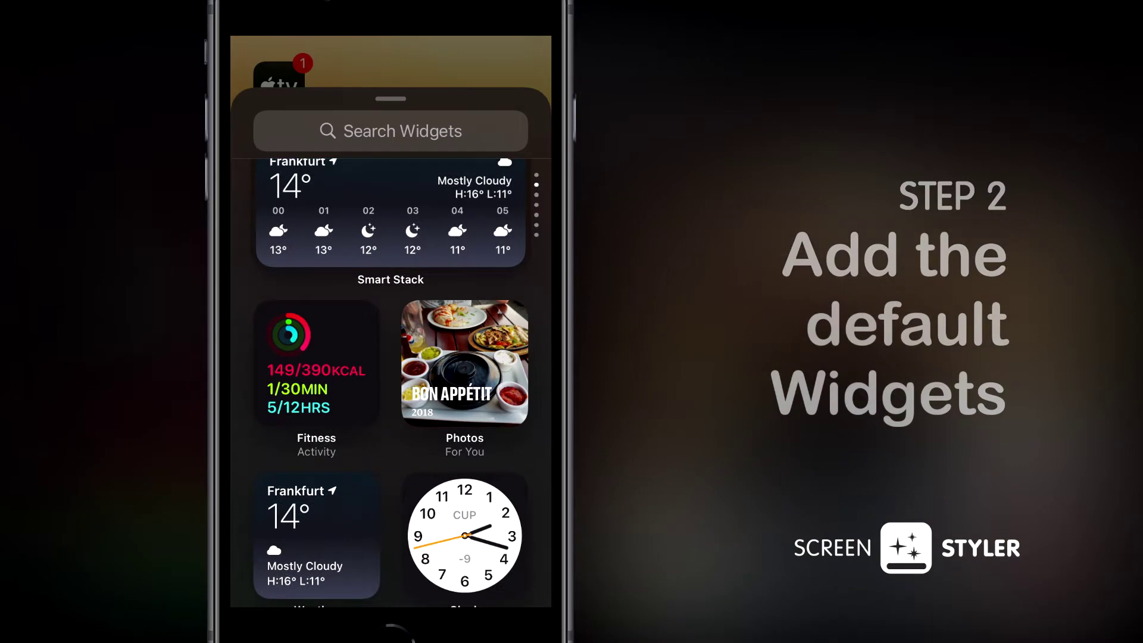
pyautogui.click(391, 131)
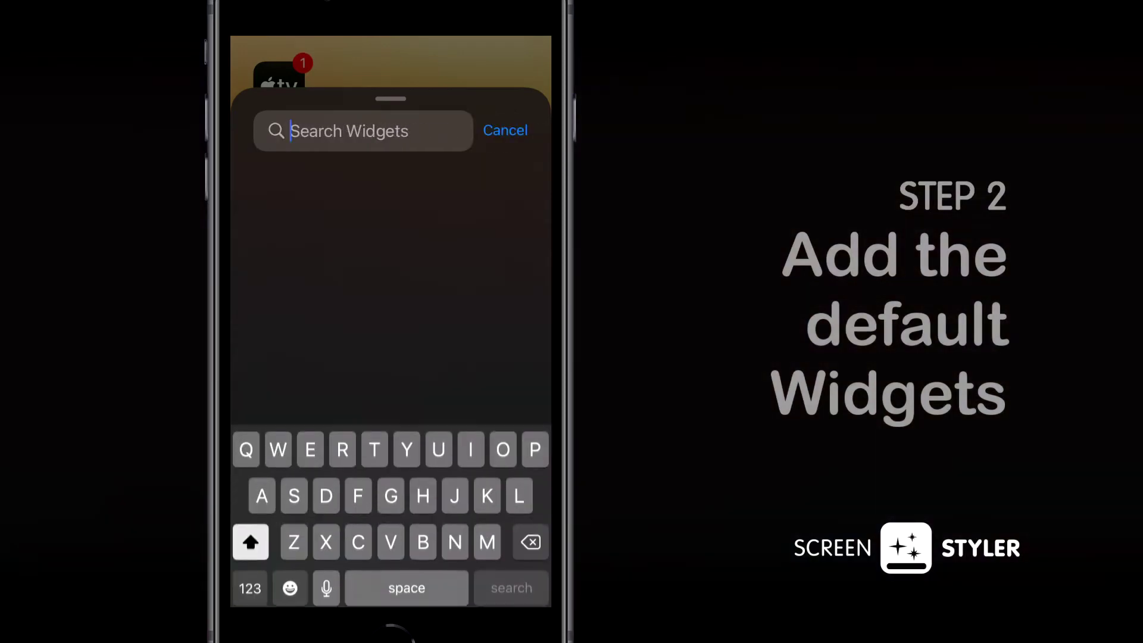
pyautogui.write('Sto')
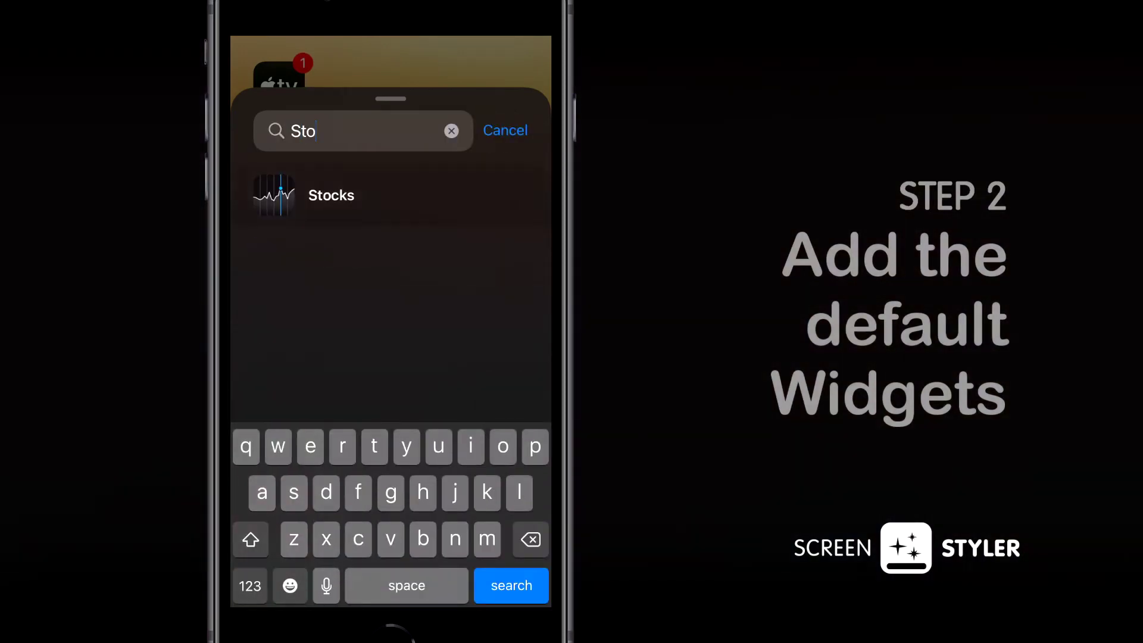
pyautogui.click(331, 196)
pyautogui.moveTo(476, 357); pyautogui.dragTo(268, 357)
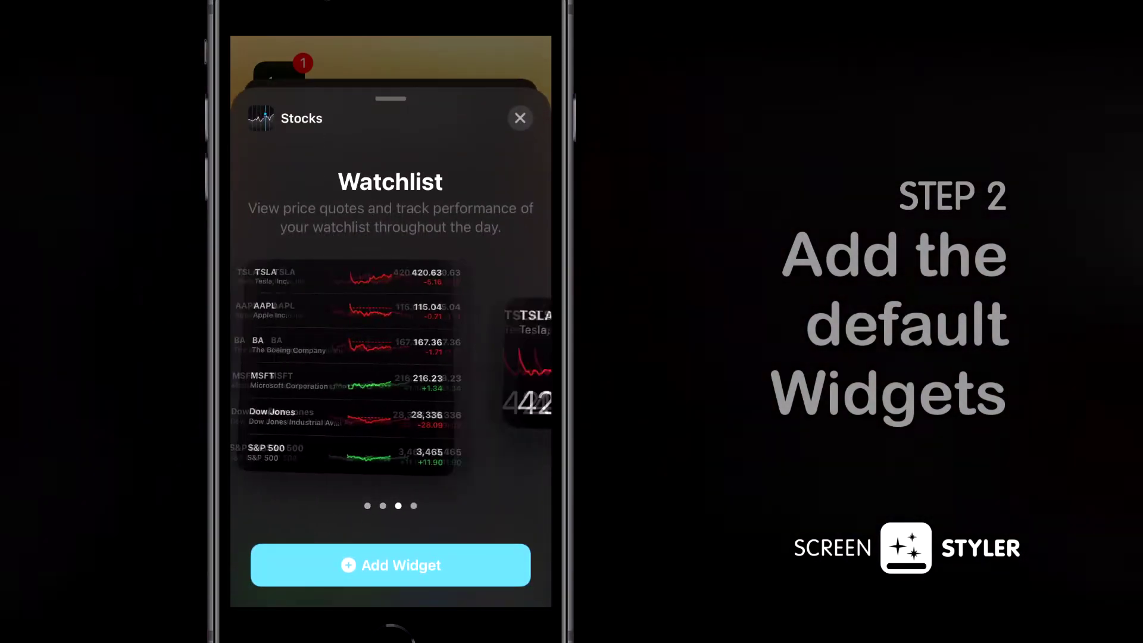
pyautogui.click(390, 565)
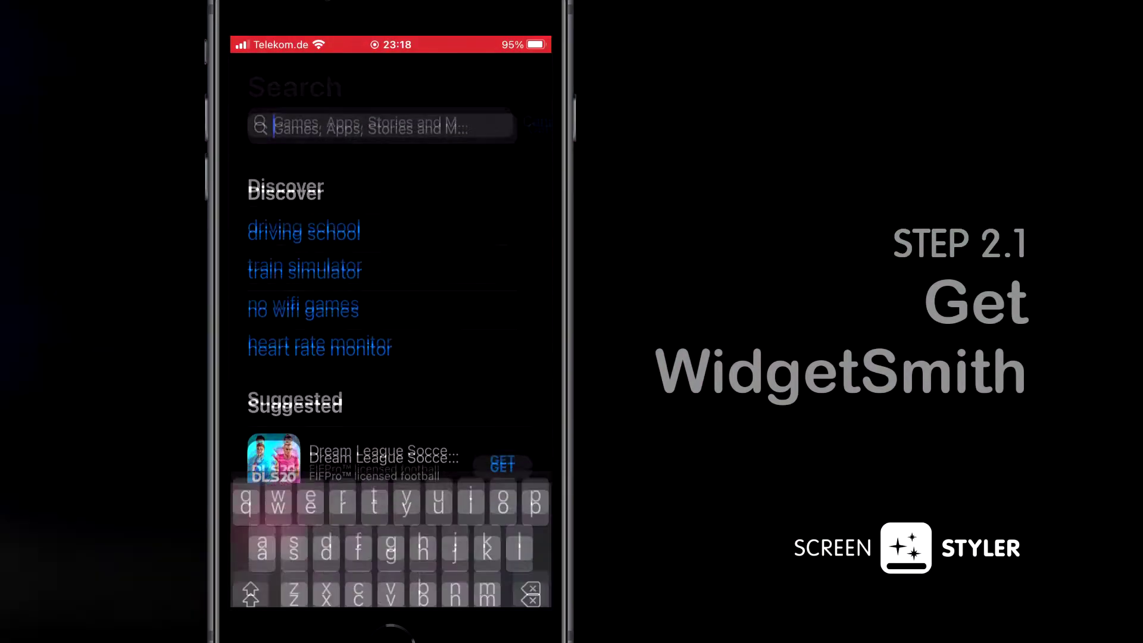
# - Search the App Store for 'widgetsm' and pick the widgetsmith suggestion
pyautogui.write('wid')
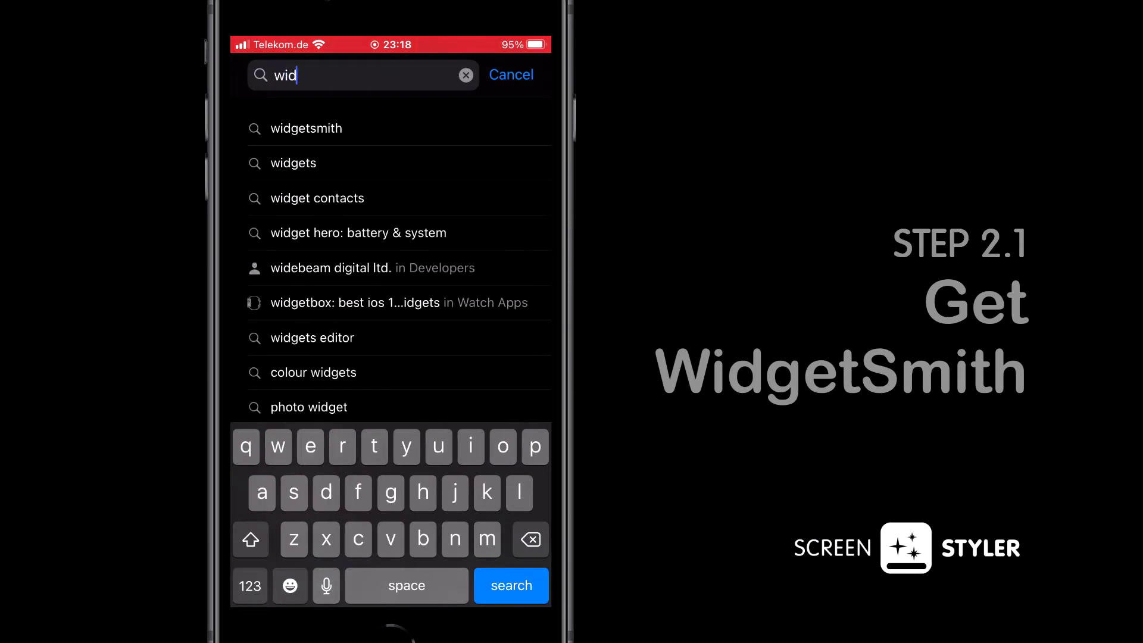
pyautogui.write('get')
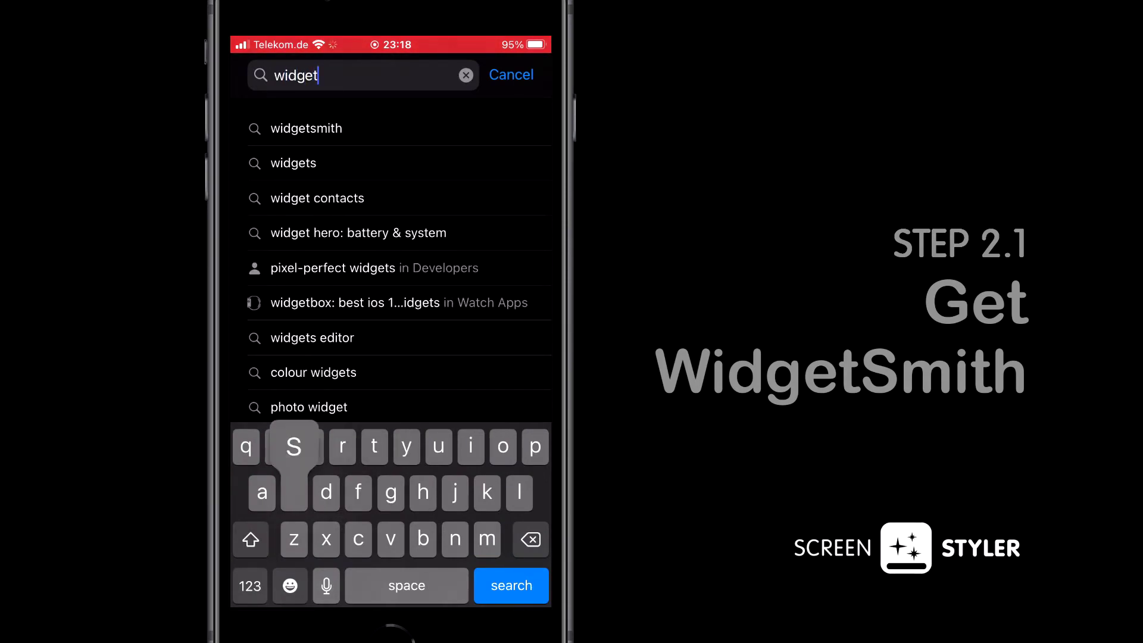
pyautogui.write('sm')
pyautogui.click(306, 128)
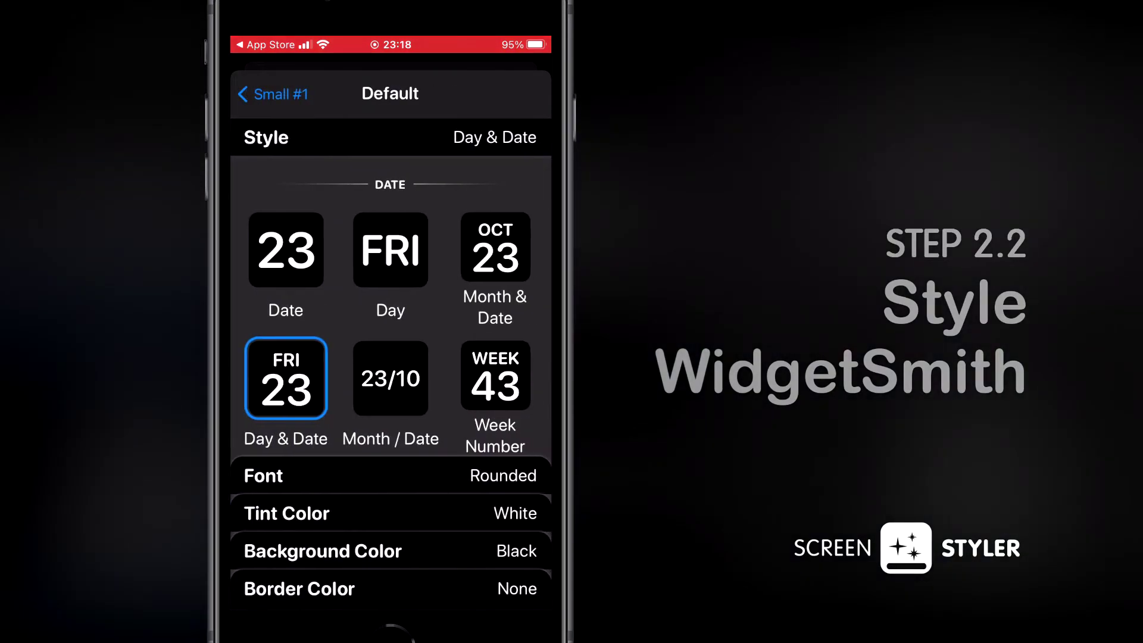
# - Change Widgetsmith's Small #1 widget to the Fuzzy Time style and save it
pyautogui.scroll(2, 390, 303)
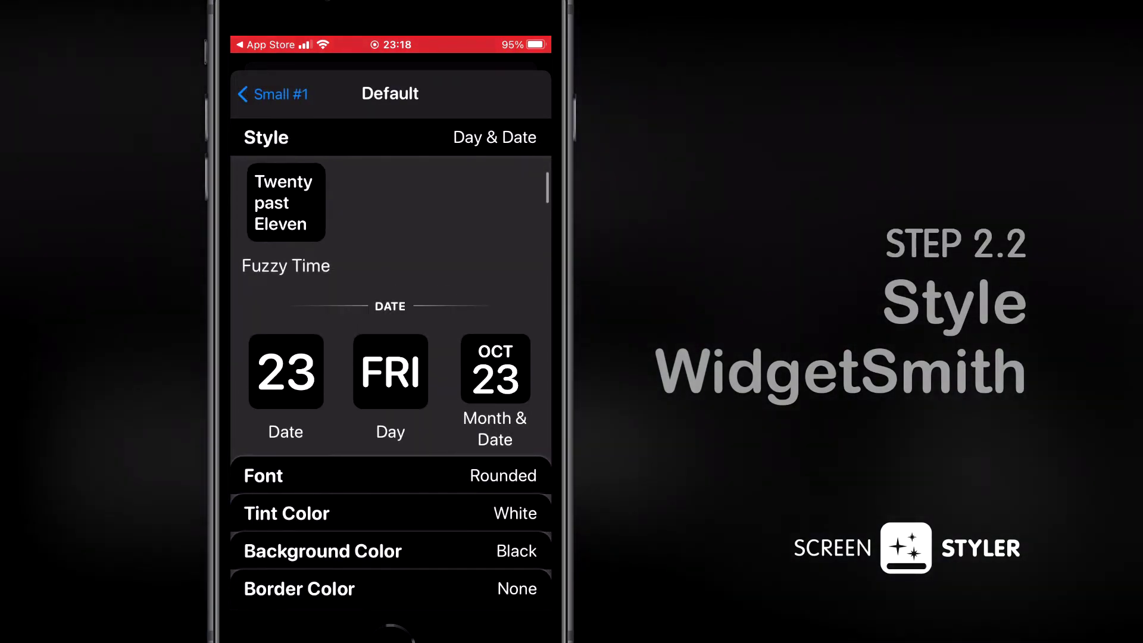
pyautogui.click(286, 203)
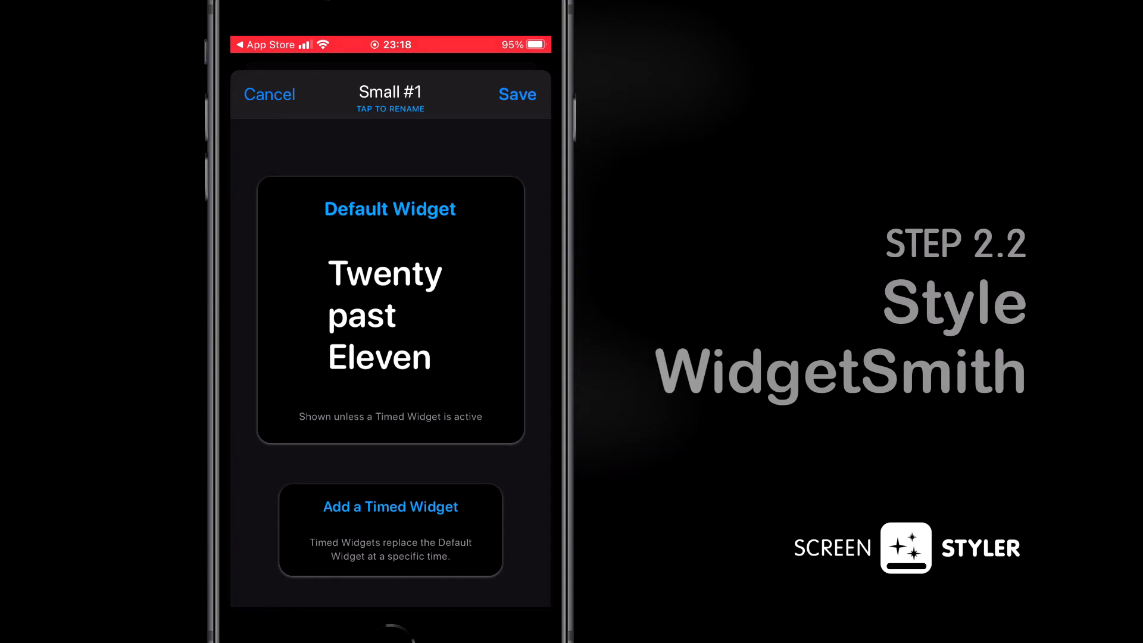
pyautogui.click(517, 94)
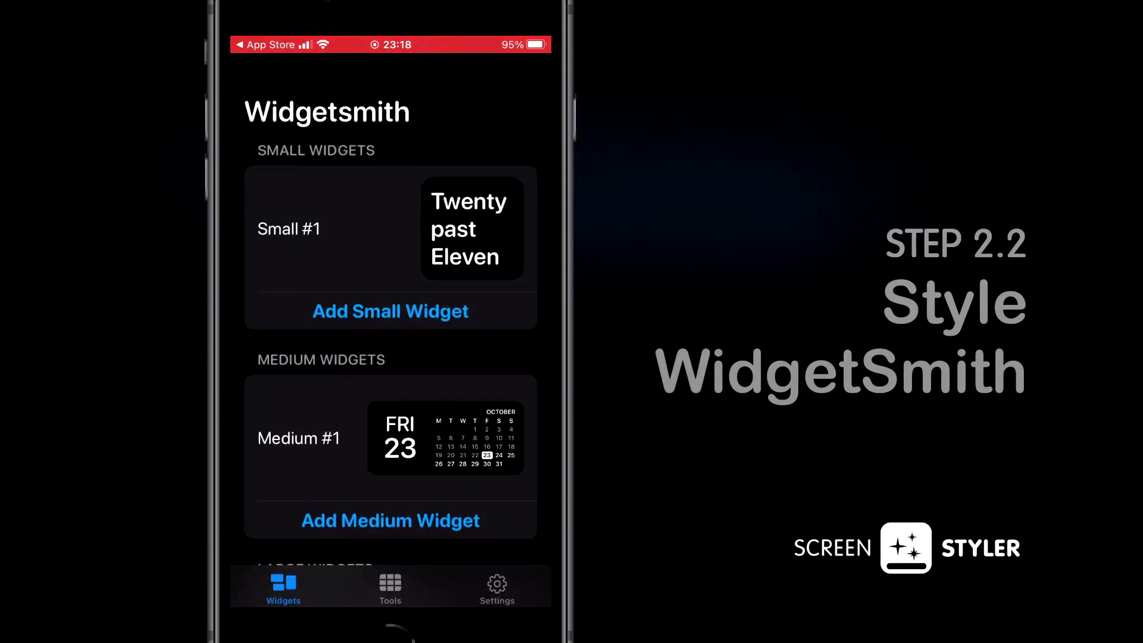